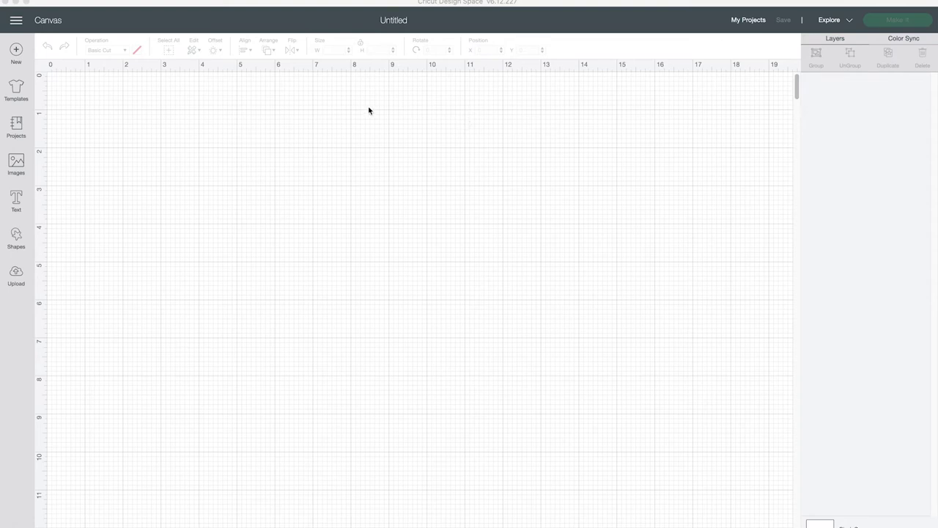
# Step: Search Cricut Community projects by the designer's username and open the Blank Valentine Crayon Card details
pyautogui.click(18, 127)
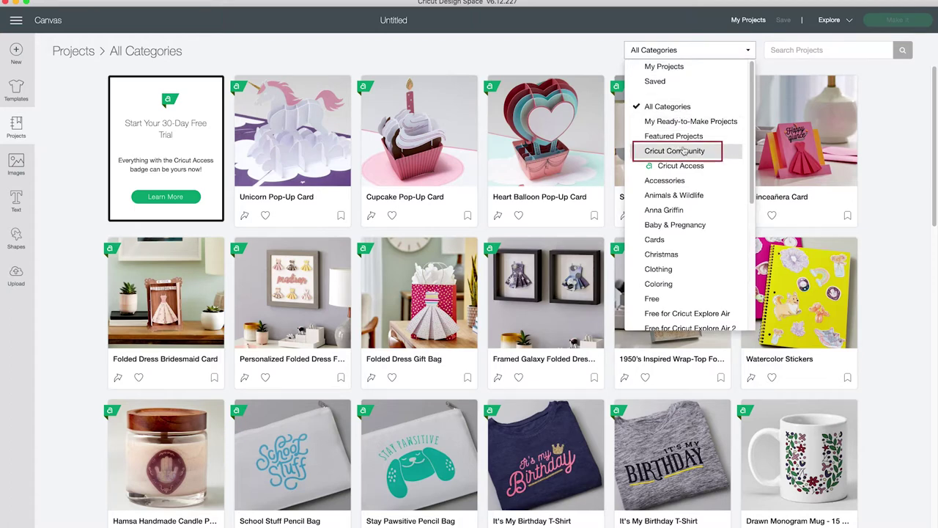
pyautogui.click(683, 150)
pyautogui.click(793, 50)
pyautogui.write('hea')
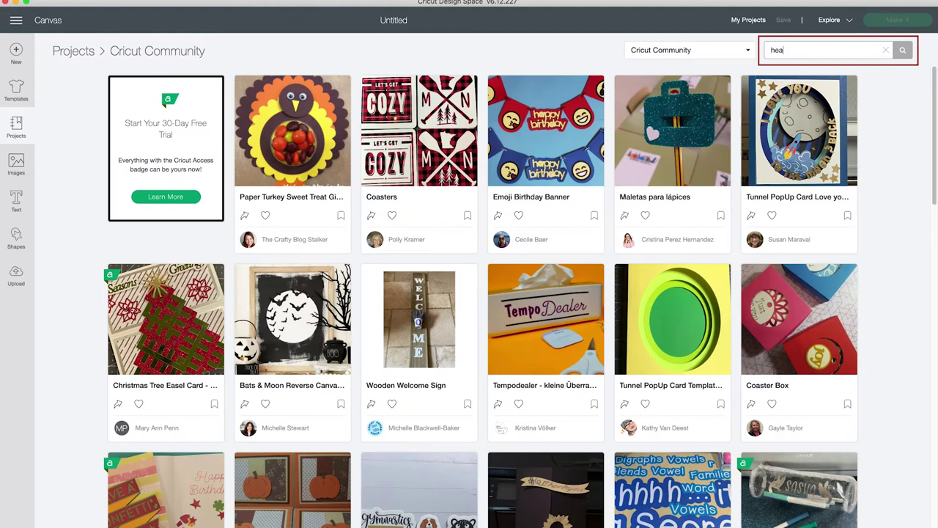
pyautogui.write('thercashart')
pyautogui.press('Return')
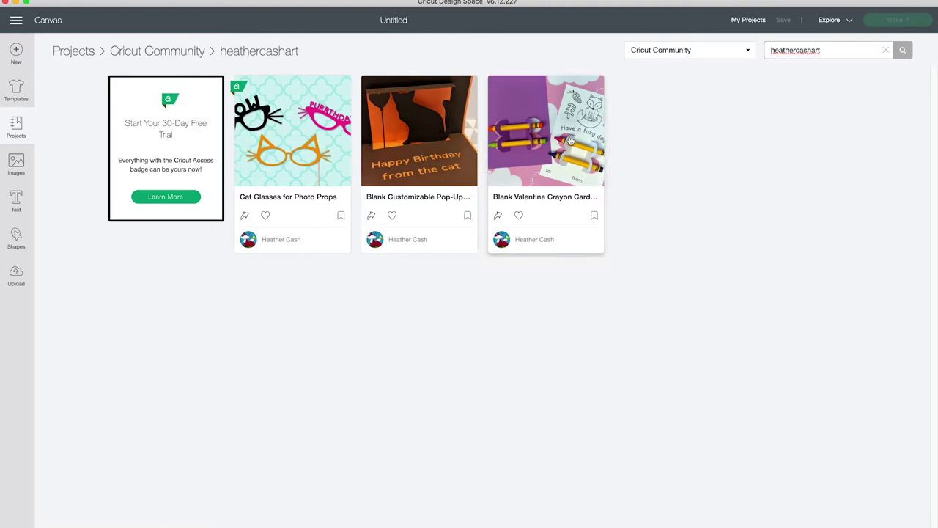
pyautogui.click(555, 163)
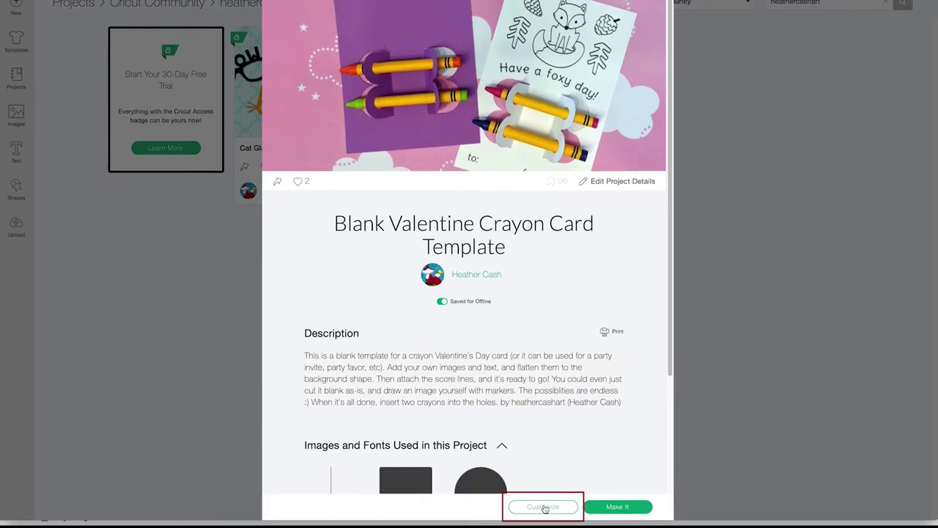
# Step: Customize the crayon card template onto the canvas and inspect its design and two score lines
pyautogui.click(544, 507)
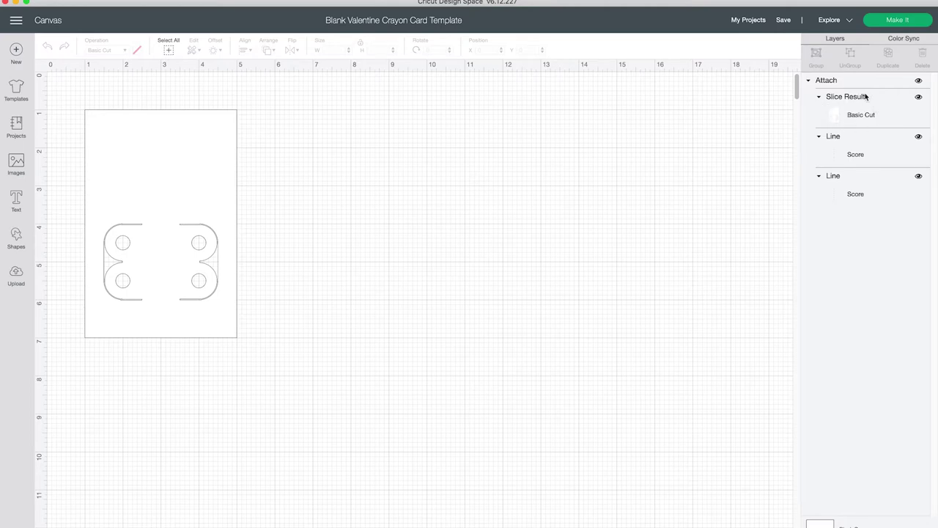
pyautogui.click(197, 140)
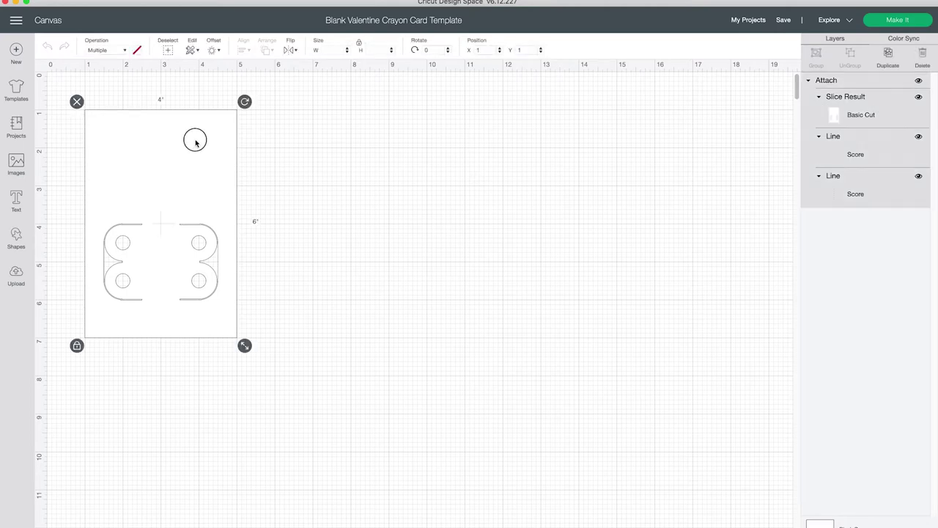
pyautogui.click(878, 147)
pyautogui.click(871, 193)
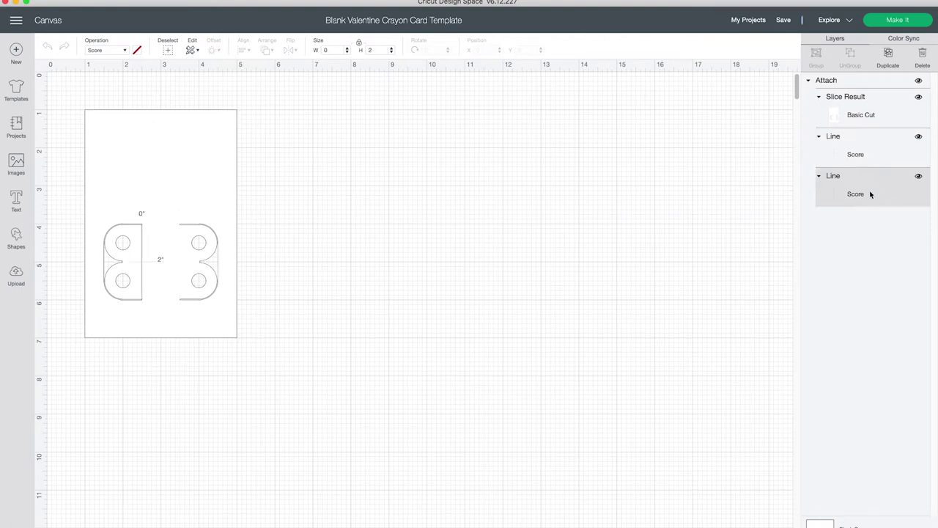
pyautogui.click(872, 156)
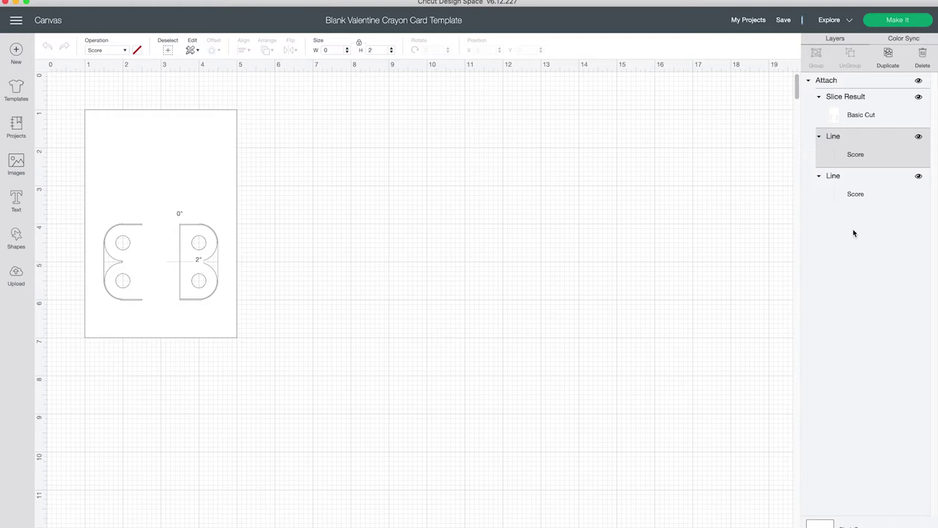
pyautogui.click(378, 221)
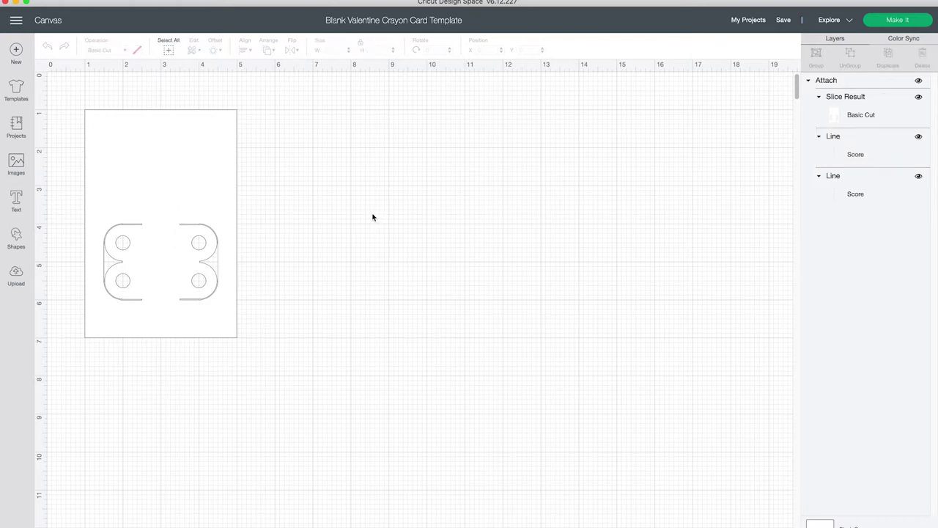
# Step: Search LoveSVG for 'outline' and download the free Little Fox Outline files
pyautogui.click(16, 164)
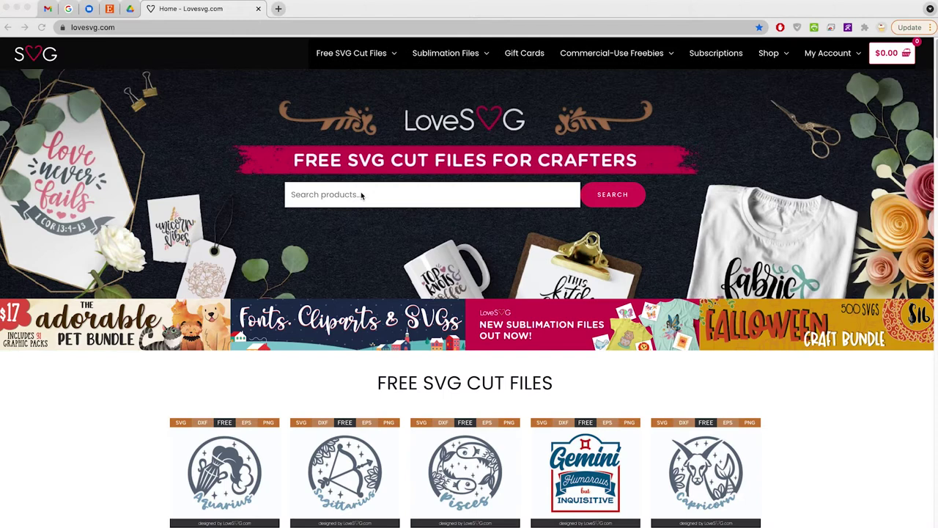
pyautogui.click(344, 198)
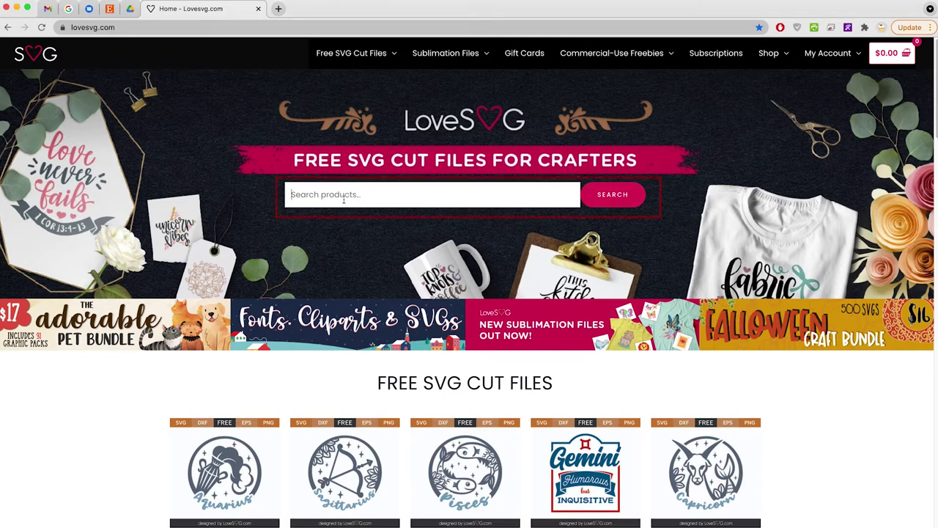
pyautogui.write('outline')
pyautogui.press('Return')
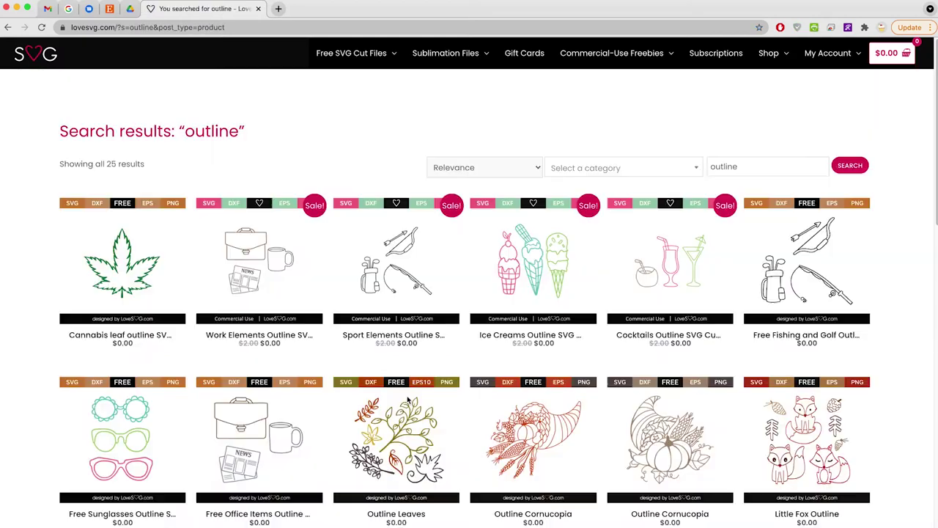
pyautogui.scroll(-5, 586, 401)
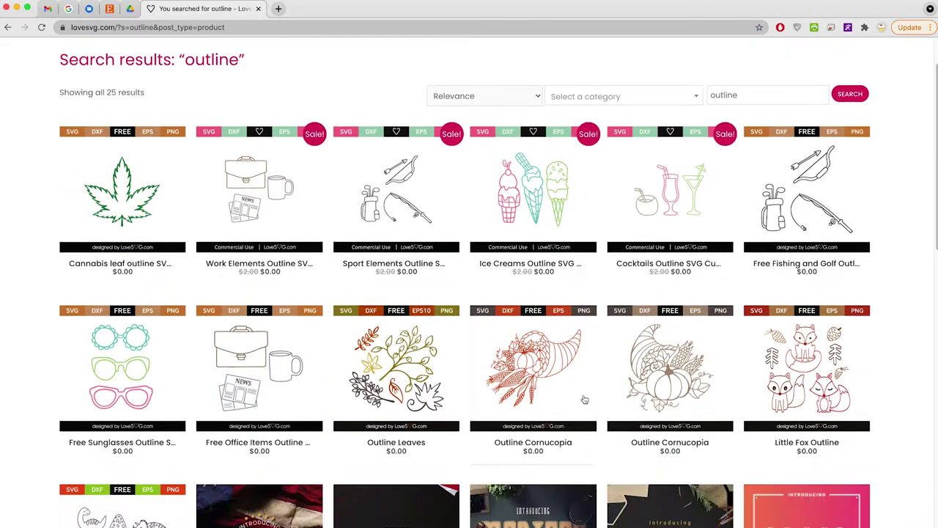
pyautogui.scroll(5, 584, 398)
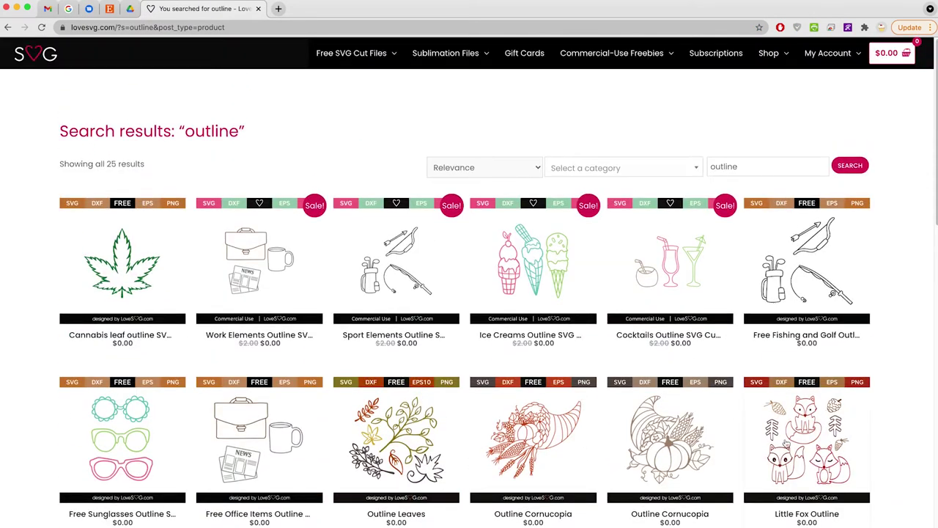
pyautogui.click(805, 448)
pyautogui.click(549, 343)
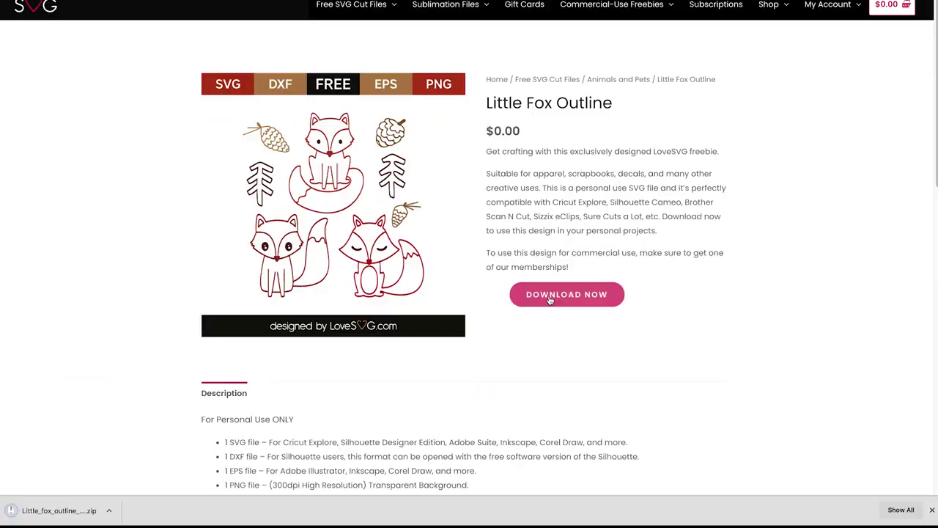
# Step: Unzip the download and open the Little_fox_outline_4299 folder in Finder
pyautogui.click(59, 513)
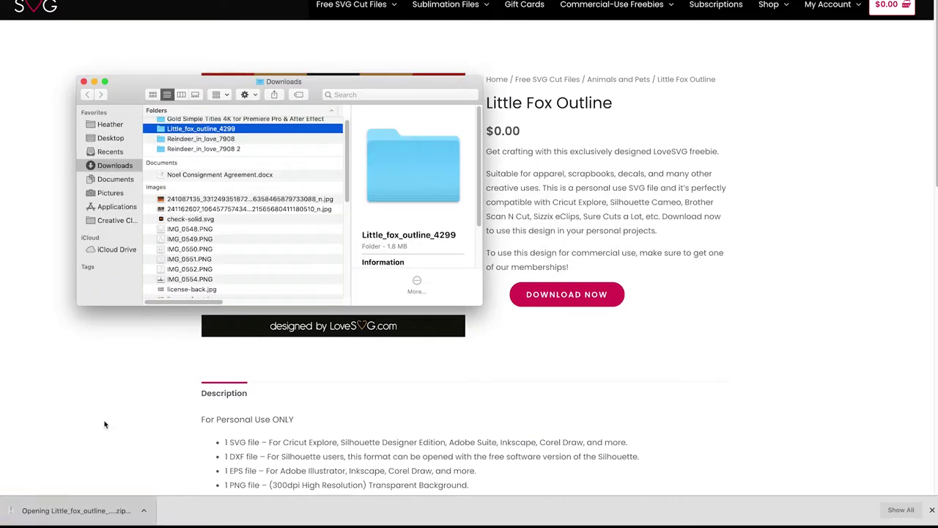
pyautogui.doubleClick(217, 129)
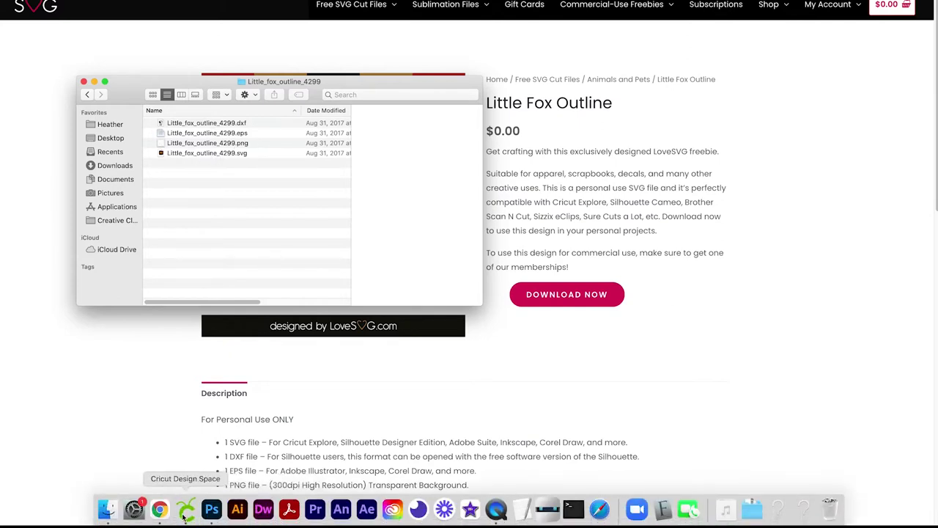
# Step: Upload Little_fox_outline_4299.svg and insert it on the canvas beside the card template
pyautogui.click(177, 509)
pyautogui.click(15, 277)
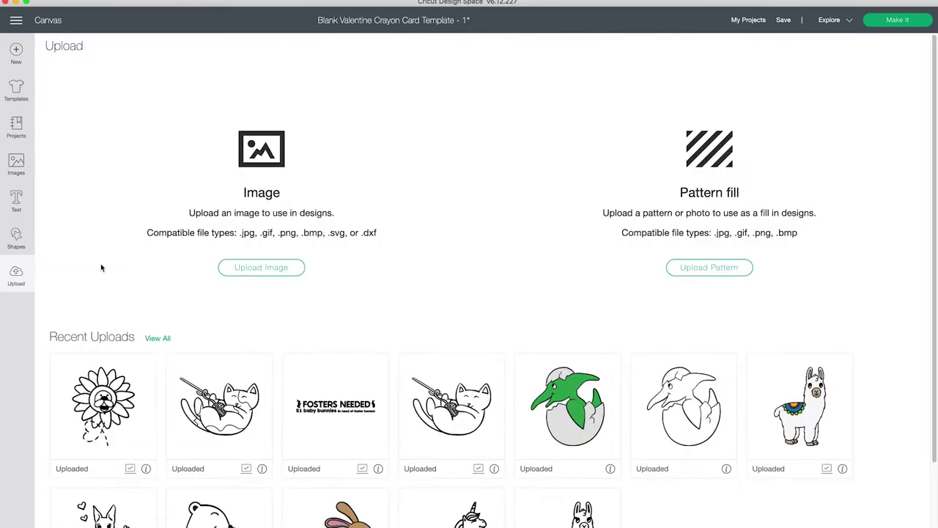
pyautogui.click(257, 270)
pyautogui.click(495, 284)
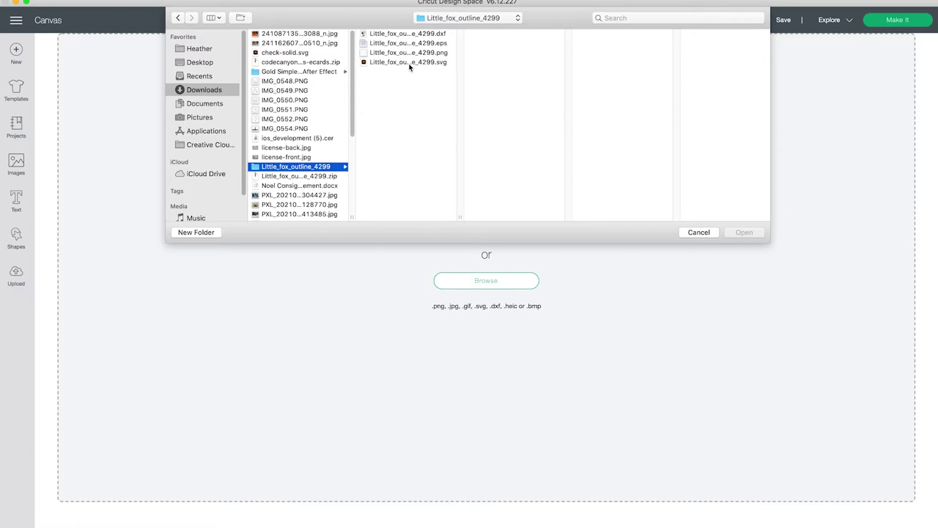
pyautogui.click(409, 63)
pyautogui.click(749, 231)
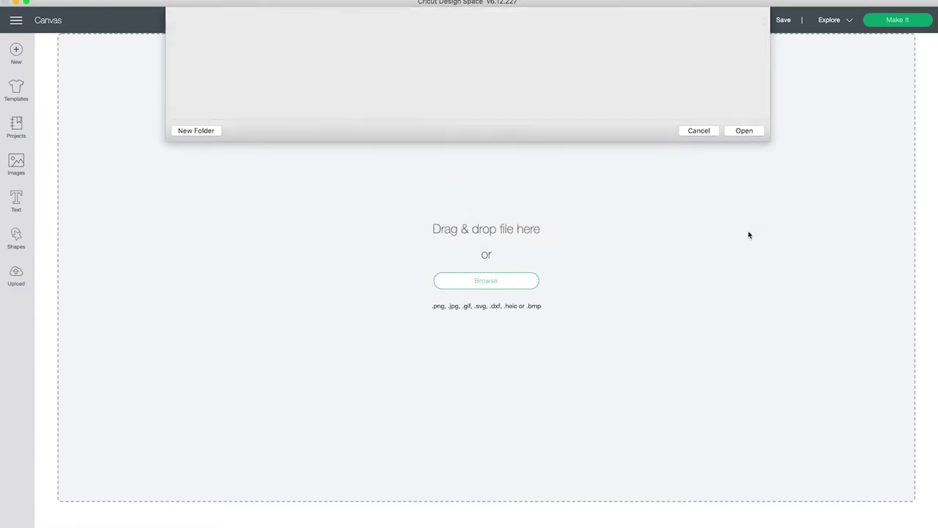
pyautogui.click(911, 509)
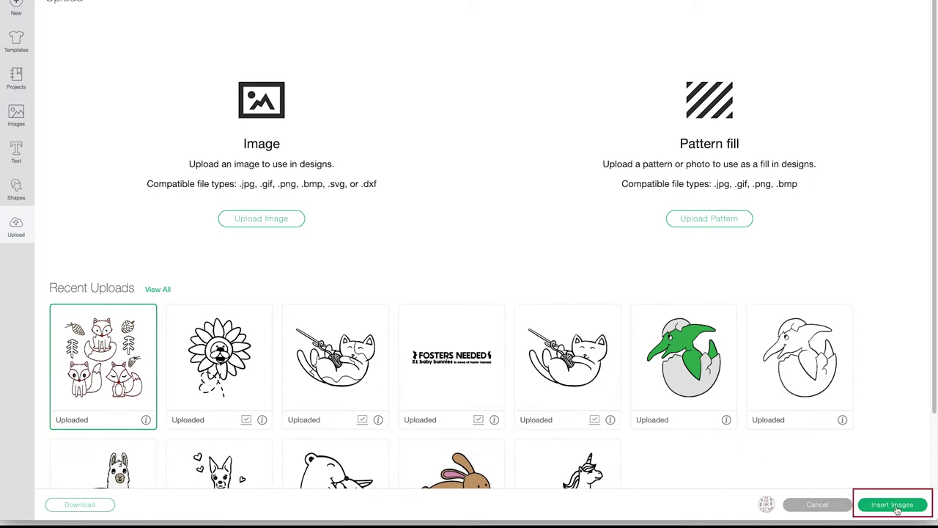
pyautogui.click(892, 504)
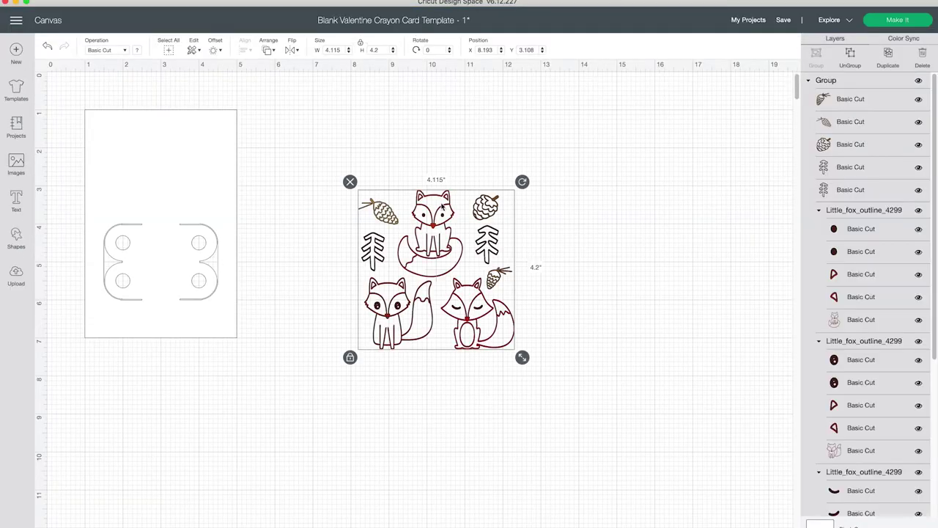
# Step: Ungroup the fox set and check each separated fox, pinecone and tree layer
pyautogui.click(853, 55)
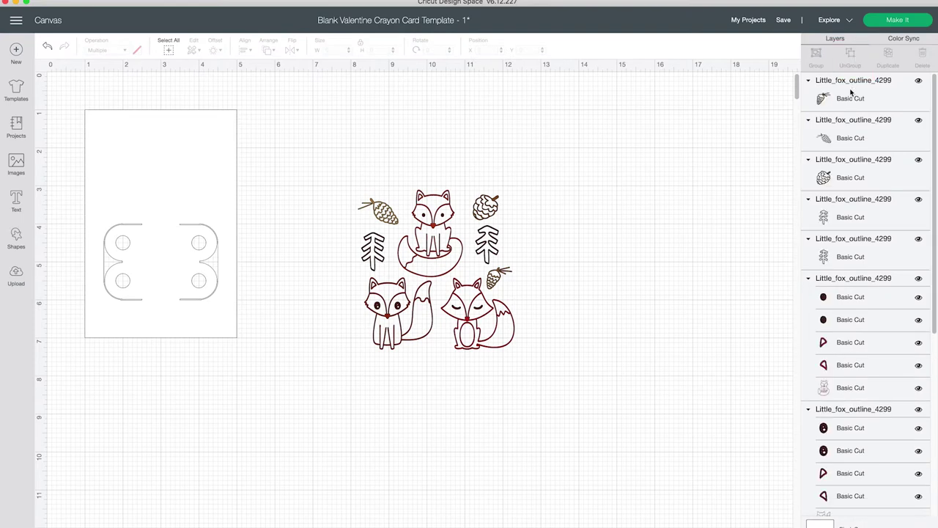
pyautogui.click(851, 94)
pyautogui.click(854, 138)
pyautogui.click(856, 176)
pyautogui.click(850, 217)
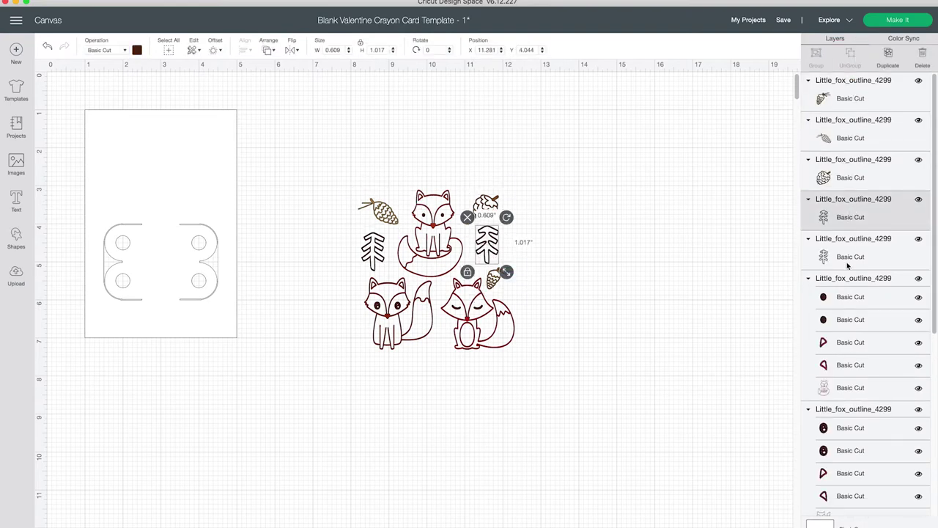
pyautogui.click(847, 266)
pyautogui.click(844, 288)
pyautogui.click(844, 411)
pyautogui.click(850, 249)
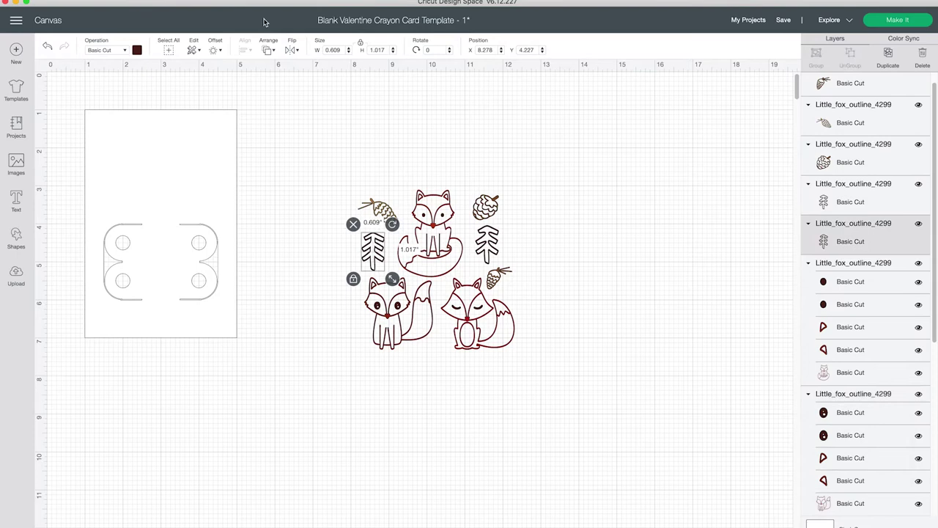
# Step: Recolour all the fox set's outlines black
pyautogui.moveTo(516, 145); pyautogui.dragTo(337, 399)
pyautogui.click(137, 50)
pyautogui.click(148, 97)
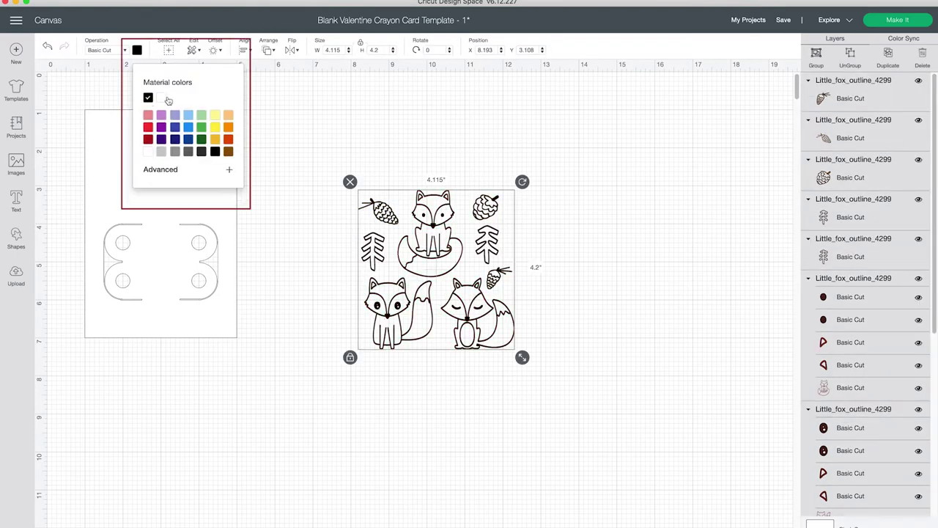
pyautogui.click(628, 200)
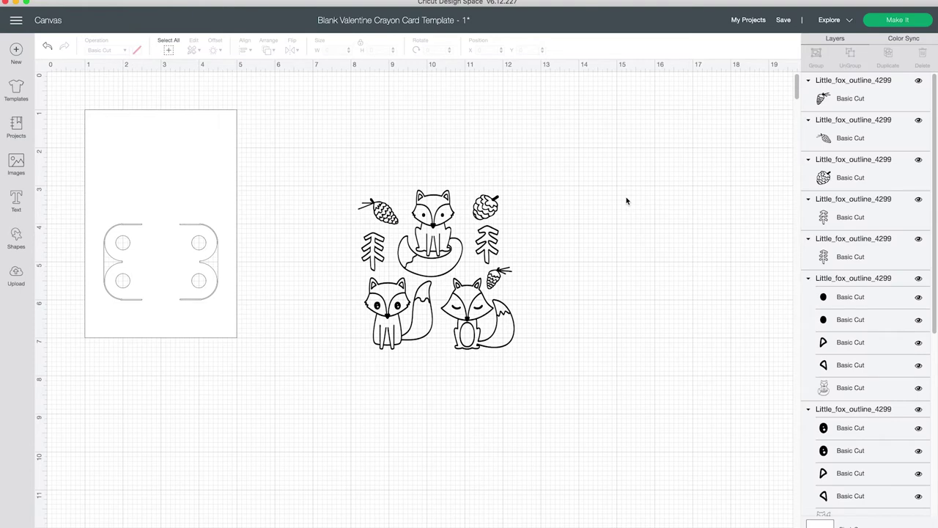
# Step: Move the sitting fox and a pinecone onto the card's top and delete the two leftover foxes
pyautogui.click(446, 223)
pyautogui.moveTo(445, 223); pyautogui.dragTo(176, 156)
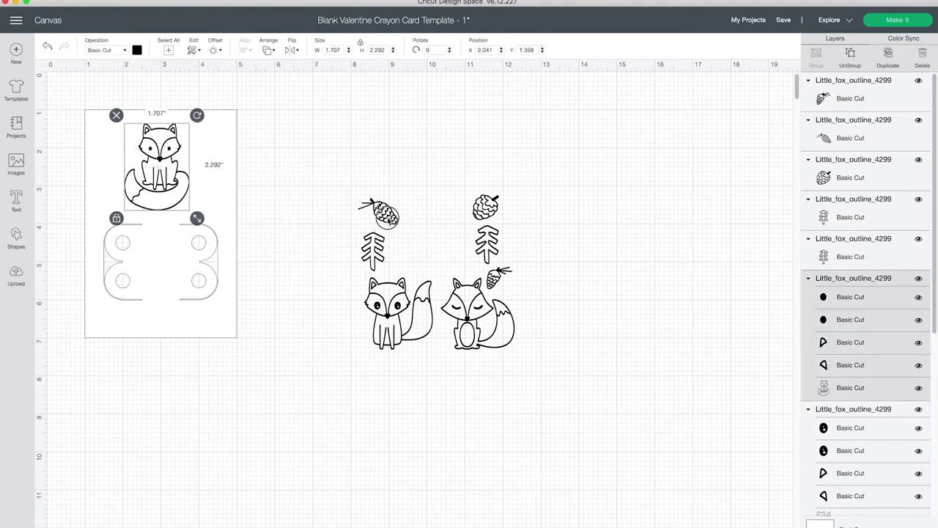
pyautogui.moveTo(379, 212); pyautogui.dragTo(108, 143)
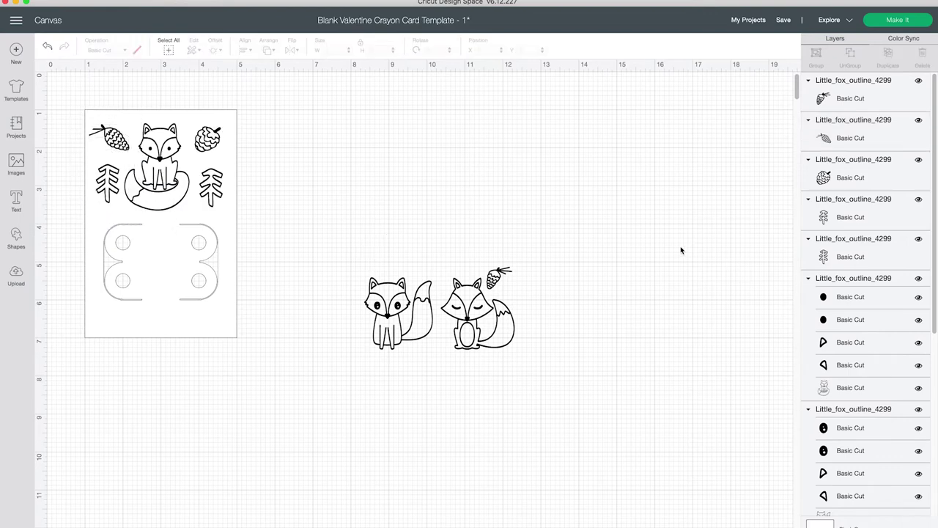
pyautogui.moveTo(632, 242); pyautogui.dragTo(259, 390)
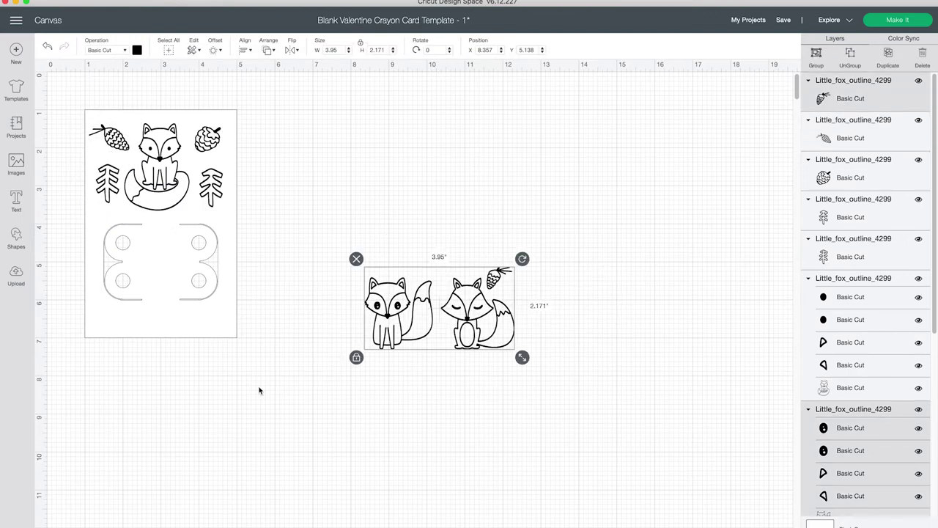
pyautogui.press('Delete')
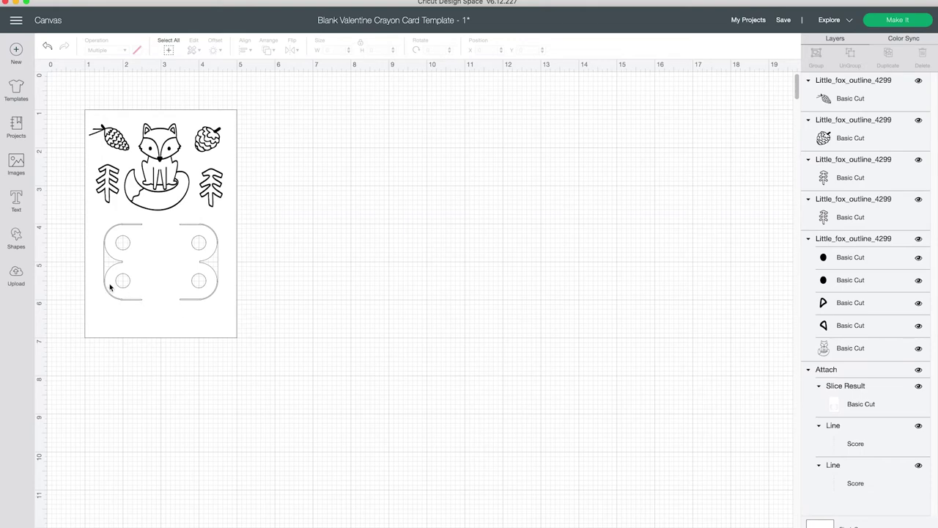
# Step: Add black 'to: from:' text, shrunk and placed along the card's bottom
pyautogui.click(16, 199)
pyautogui.write('to')
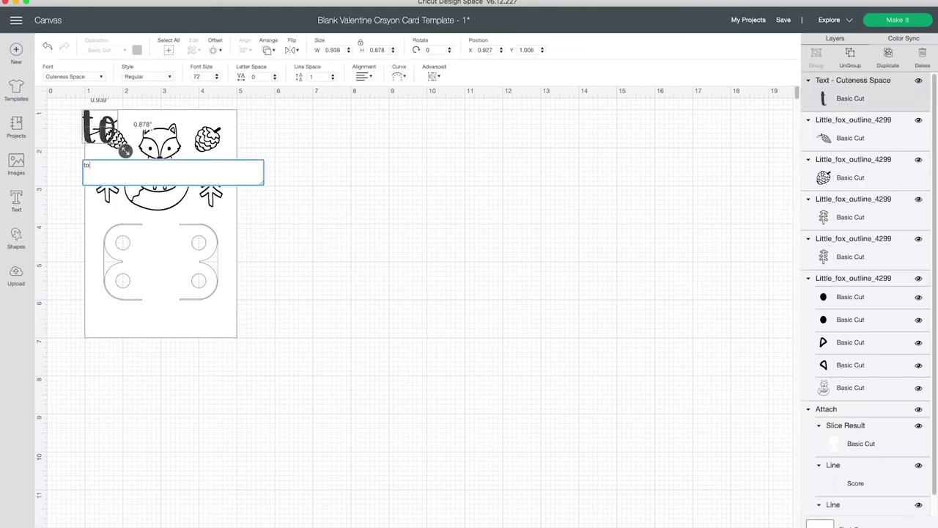
pyautogui.write(':          from:')
pyautogui.moveTo(640, 159); pyautogui.dragTo(172, 122)
pyautogui.moveTo(132, 114); pyautogui.dragTo(145, 326)
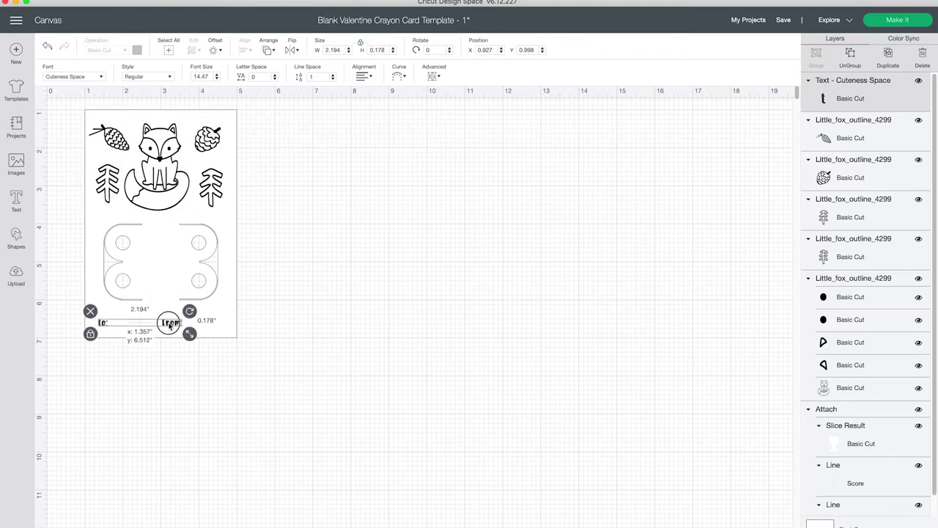
pyautogui.click(137, 49)
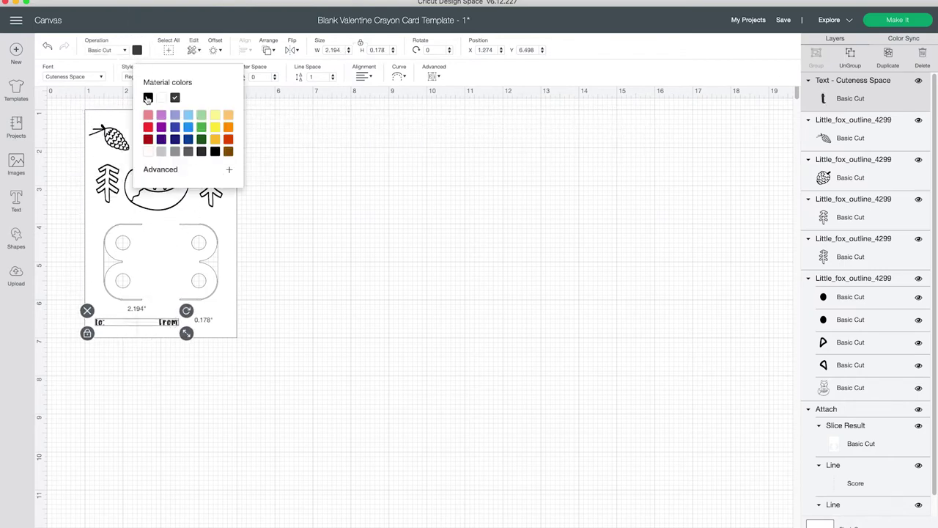
pyautogui.click(146, 96)
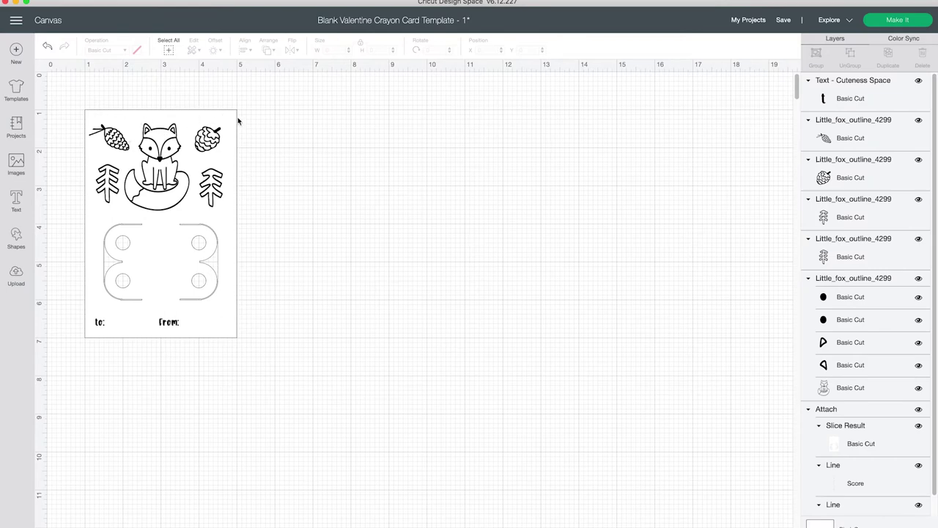
# Step: Add a scaled-down 'Happy Fall!' heading centred across the card's top
pyautogui.click(17, 206)
pyautogui.write('Happy Fall!')
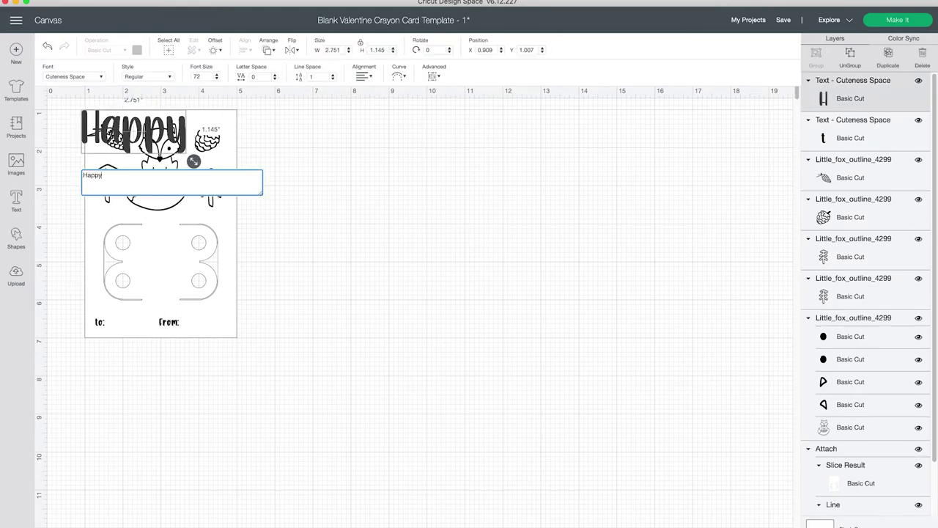
pyautogui.moveTo(282, 160); pyautogui.dragTo(192, 139)
pyautogui.moveTo(139, 123); pyautogui.dragTo(169, 124)
pyautogui.click(300, 151)
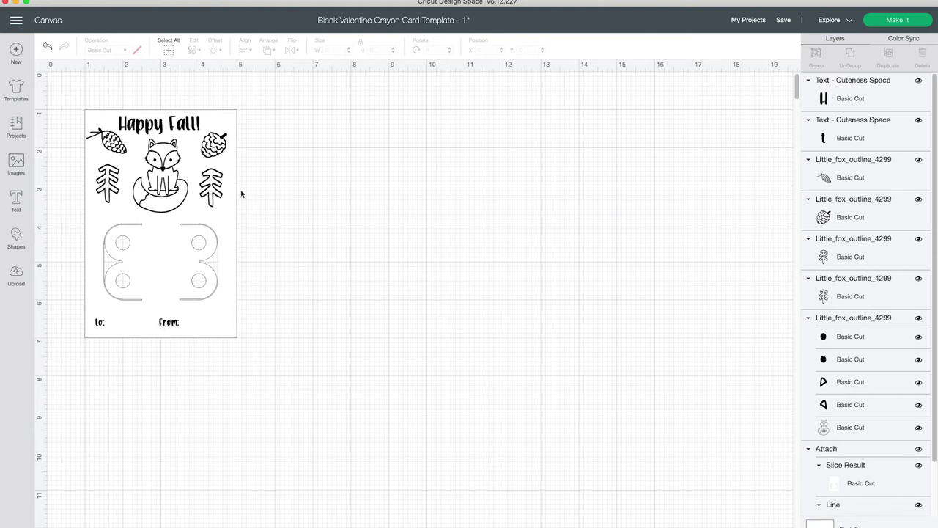
# Step: Detach and hide both score lines, then flatten the card into one Print Then Cut layer
pyautogui.scroll(-2, 876, 419)
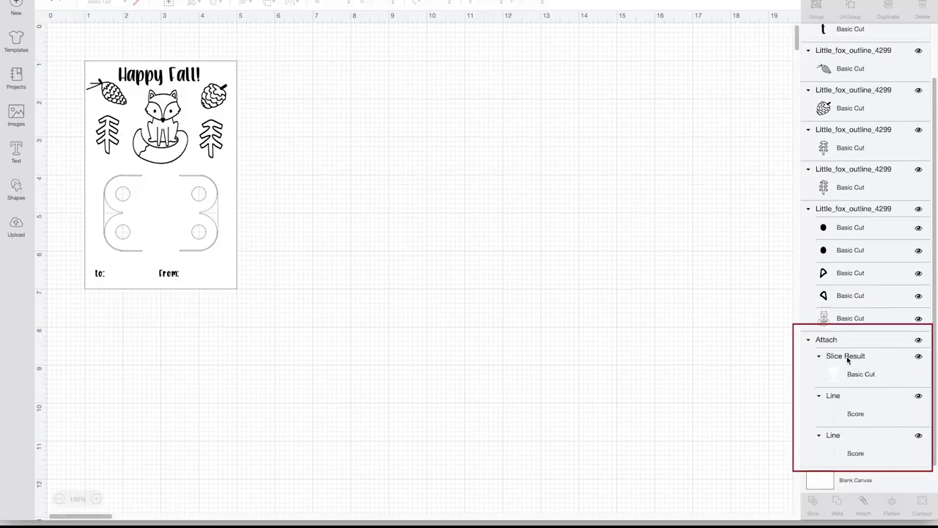
pyautogui.click(848, 343)
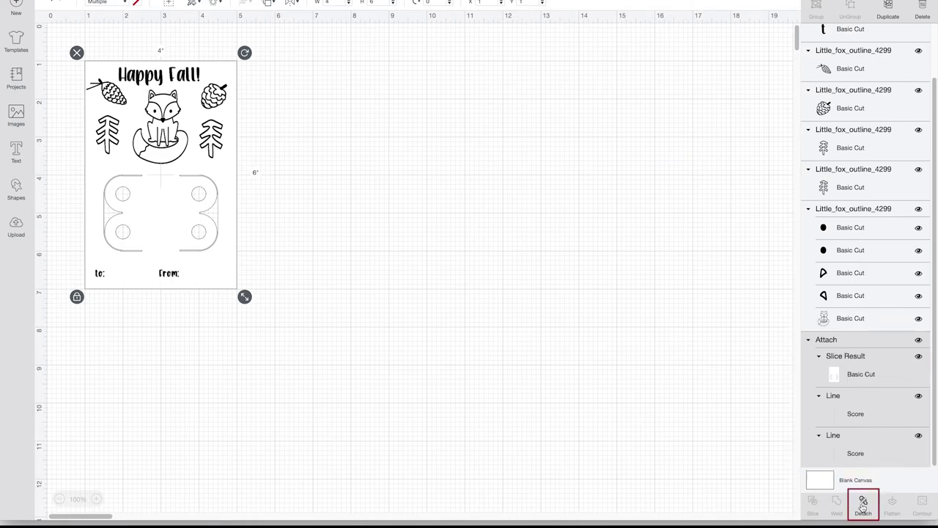
pyautogui.click(863, 504)
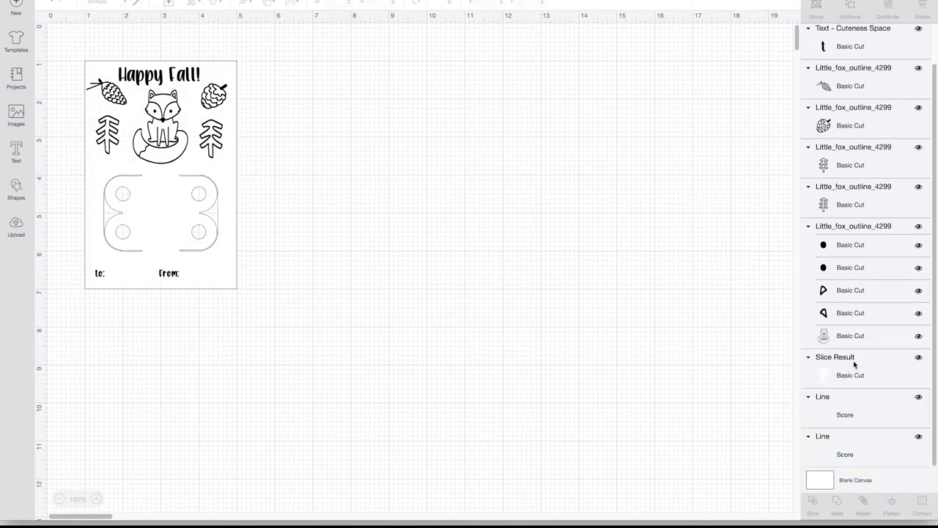
pyautogui.click(919, 397)
pyautogui.click(918, 437)
pyautogui.moveTo(369, 387); pyautogui.dragTo(79, 42)
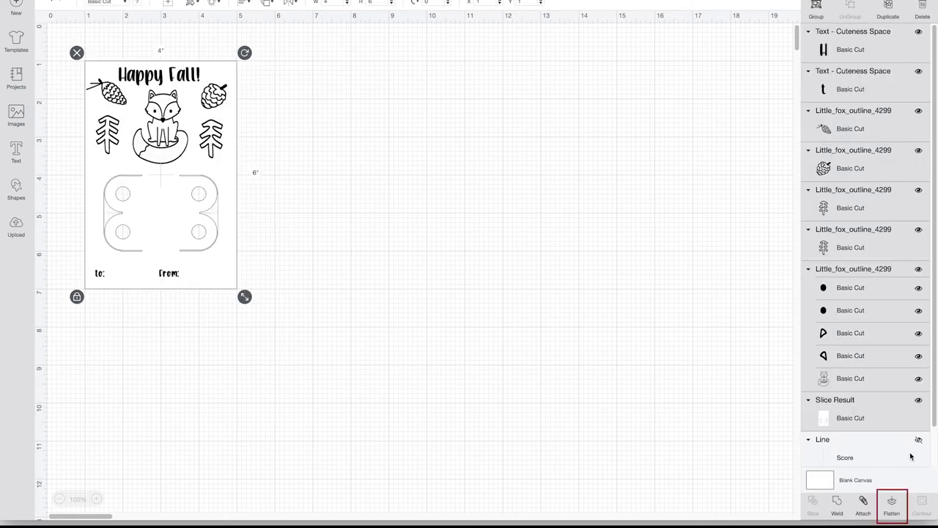
pyautogui.click(891, 506)
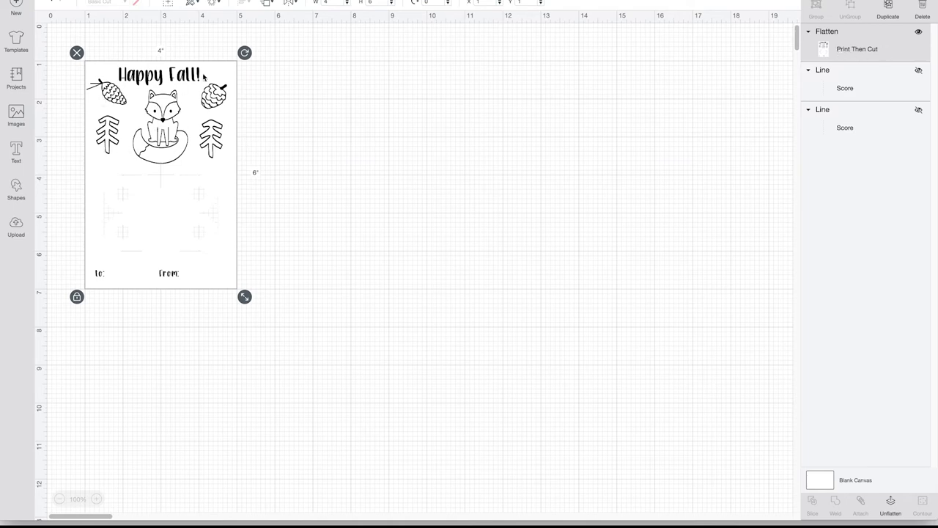
# Step: Unhide both score lines and send the flattened card layer to the back
pyautogui.click(291, 66)
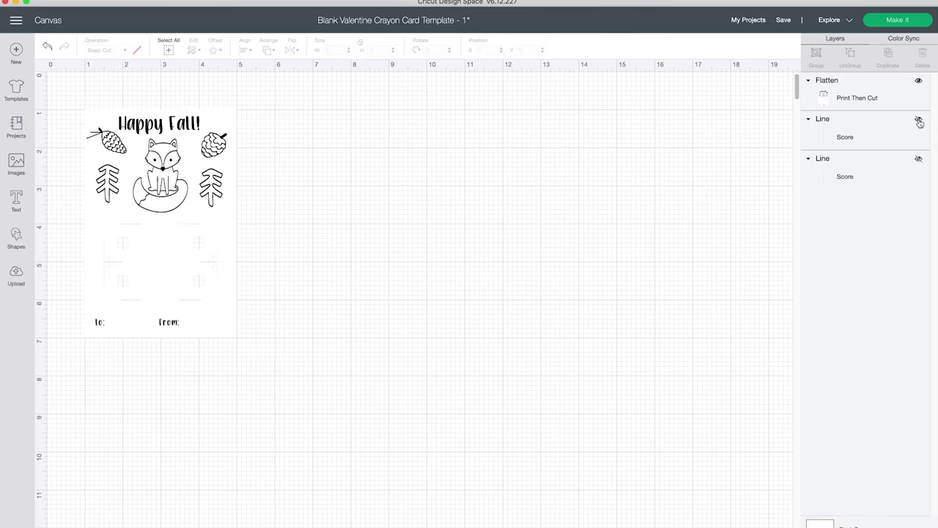
pyautogui.click(919, 120)
pyautogui.click(918, 159)
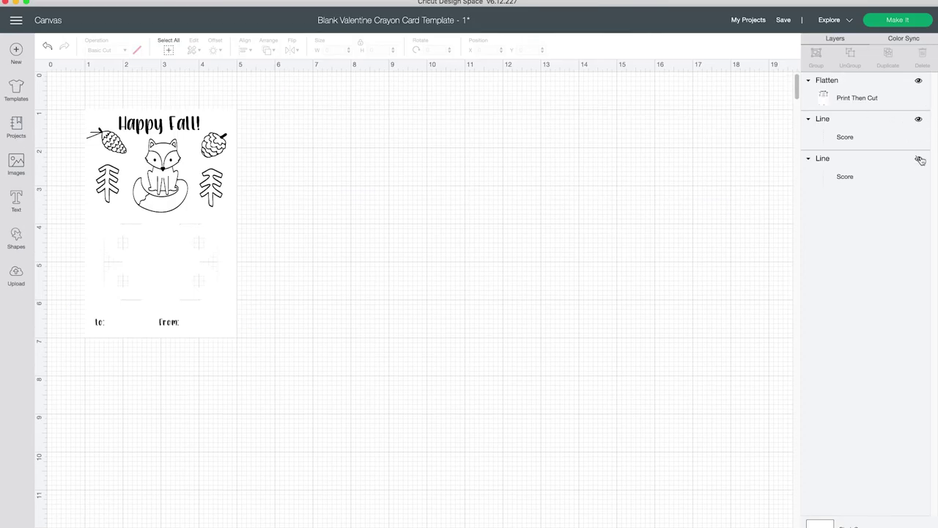
pyautogui.click(859, 88)
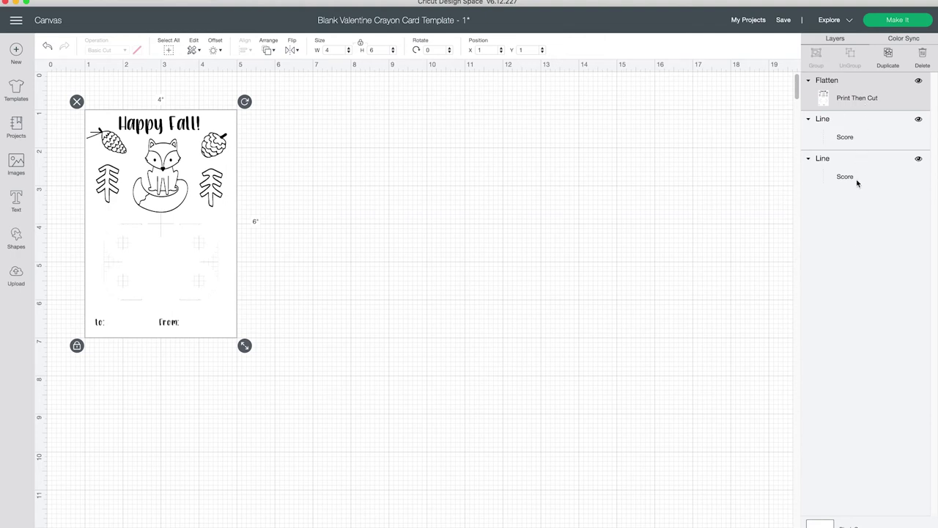
pyautogui.rightClick(902, 95)
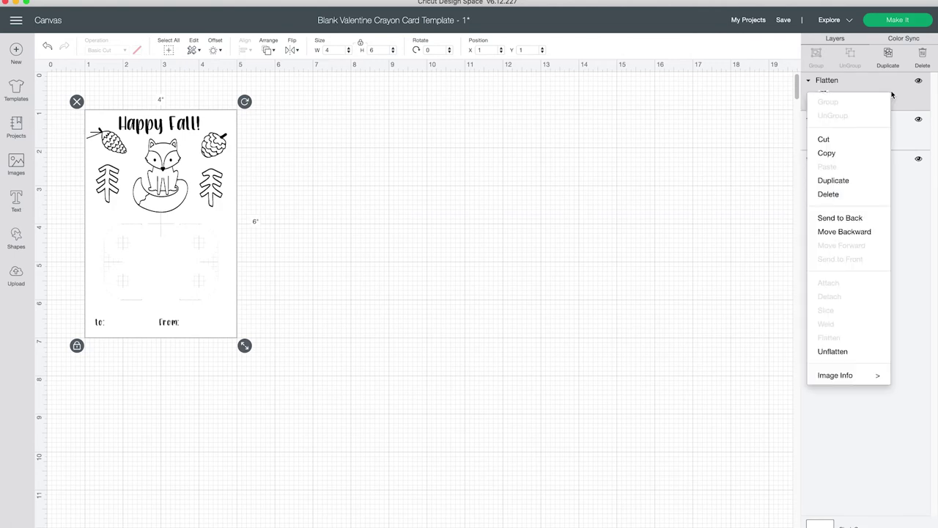
pyautogui.click(859, 220)
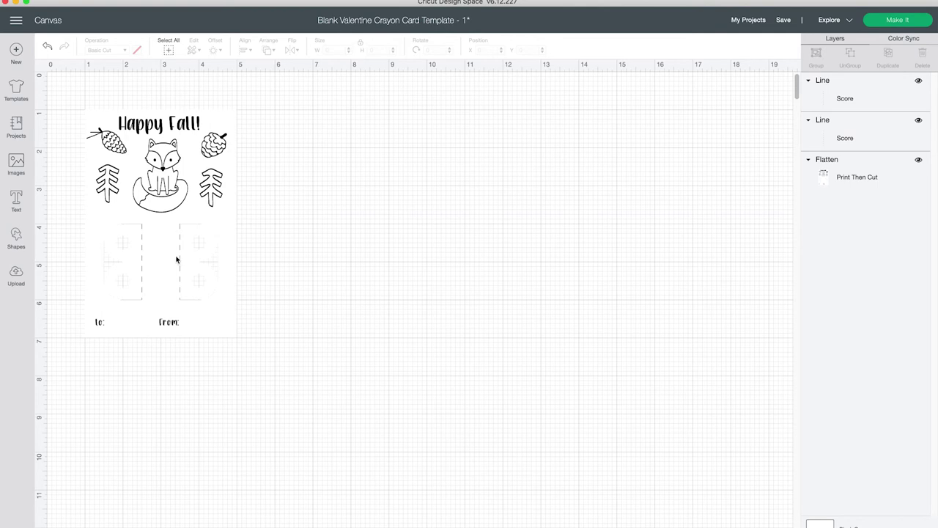
# Step: Attach the two score lines to the flattened card
pyautogui.moveTo(476, 428); pyautogui.dragTo(55, 93)
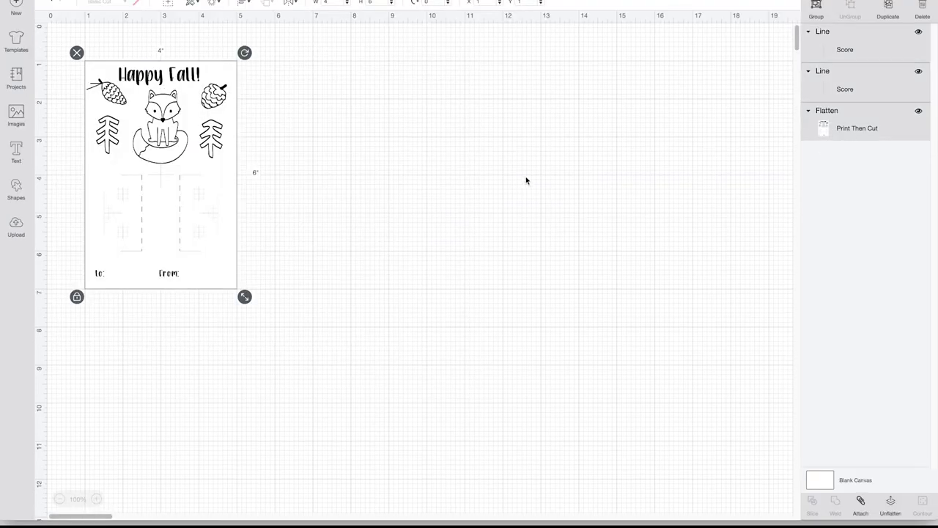
pyautogui.click(860, 503)
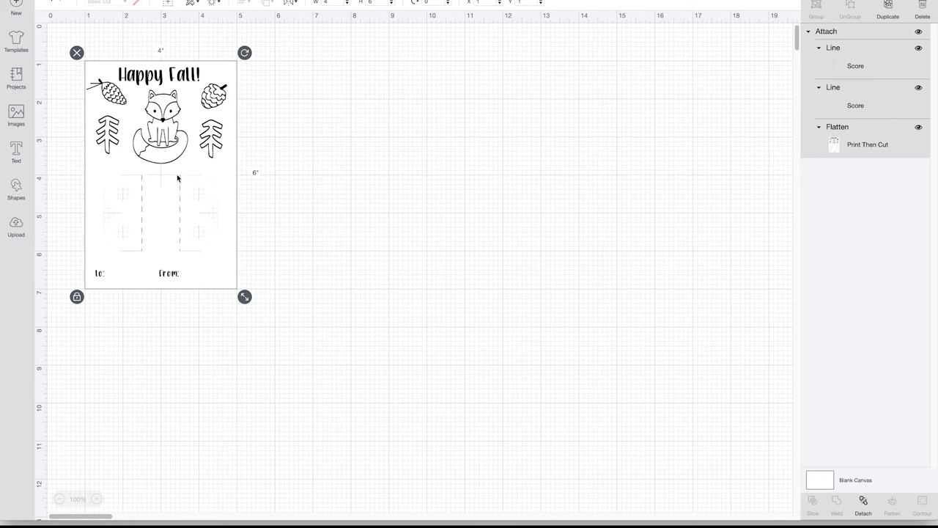
pyautogui.click(439, 198)
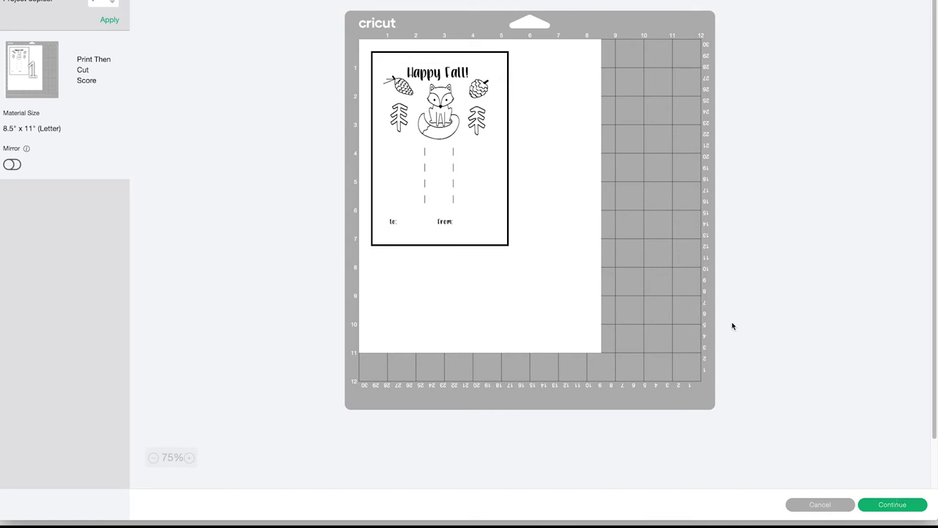
# Step: Print one copy of the fox card on the Canon MB5100 series with Add Bleed off
pyautogui.click(900, 506)
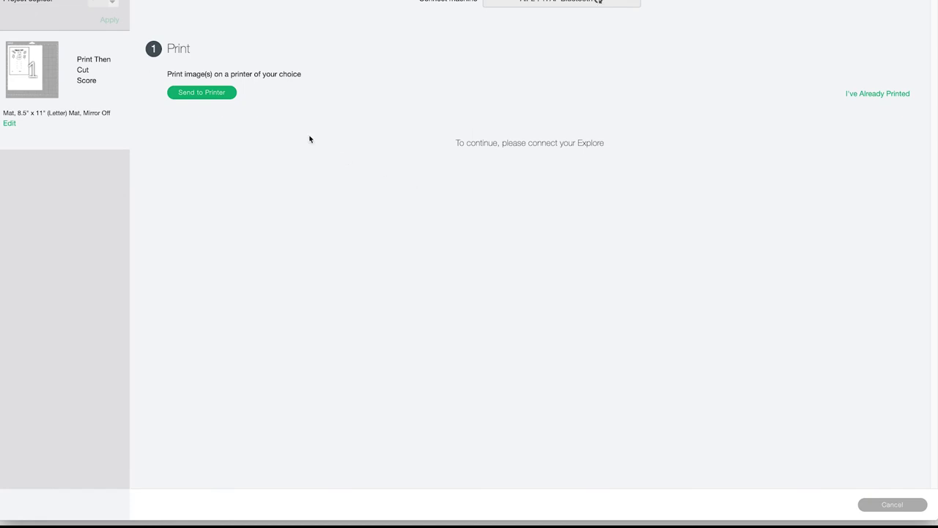
pyautogui.click(200, 93)
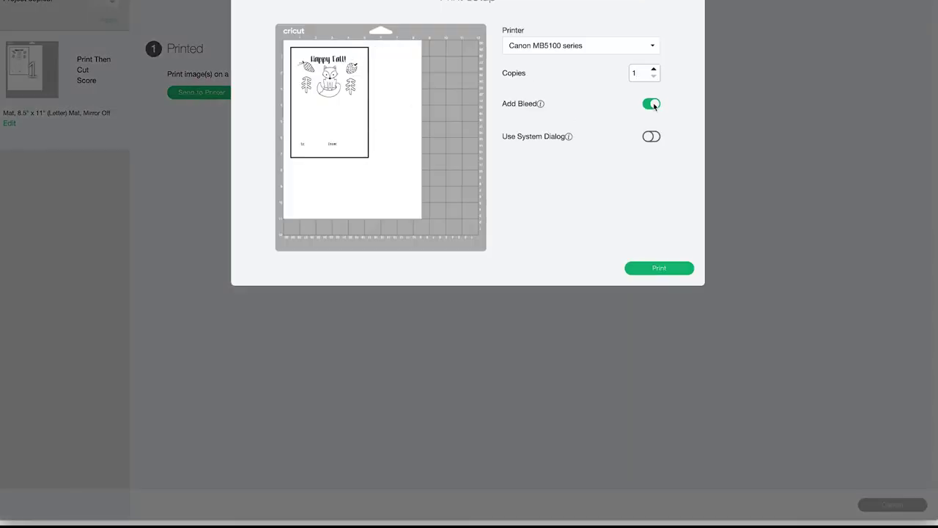
pyautogui.click(651, 104)
pyautogui.click(659, 268)
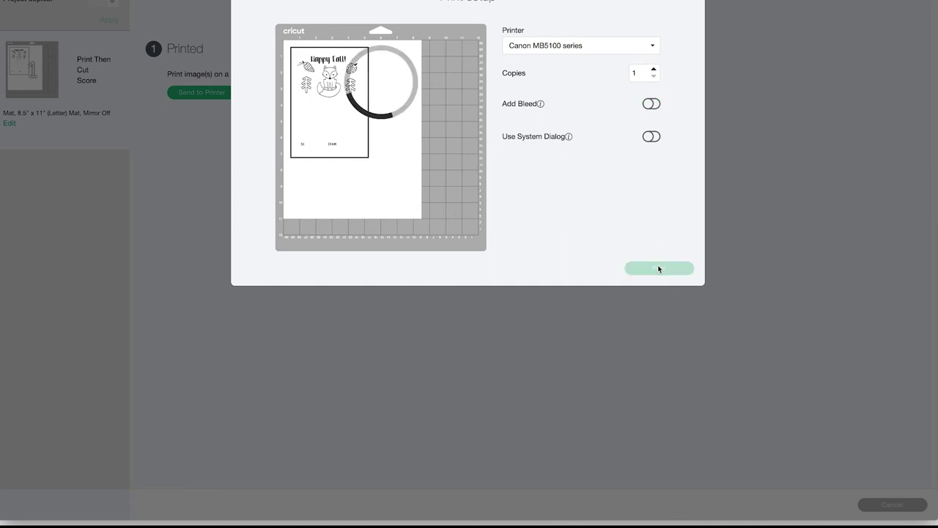